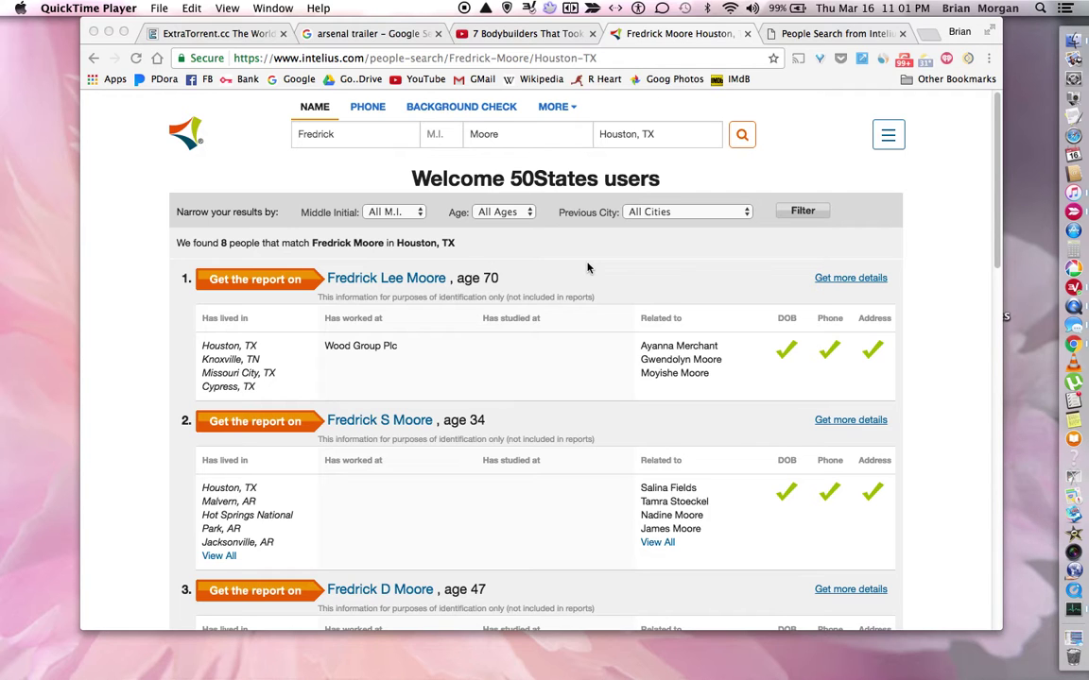
Look through the full list of Intelius people-search results for the searched name in Houston, TX
click(328, 60)
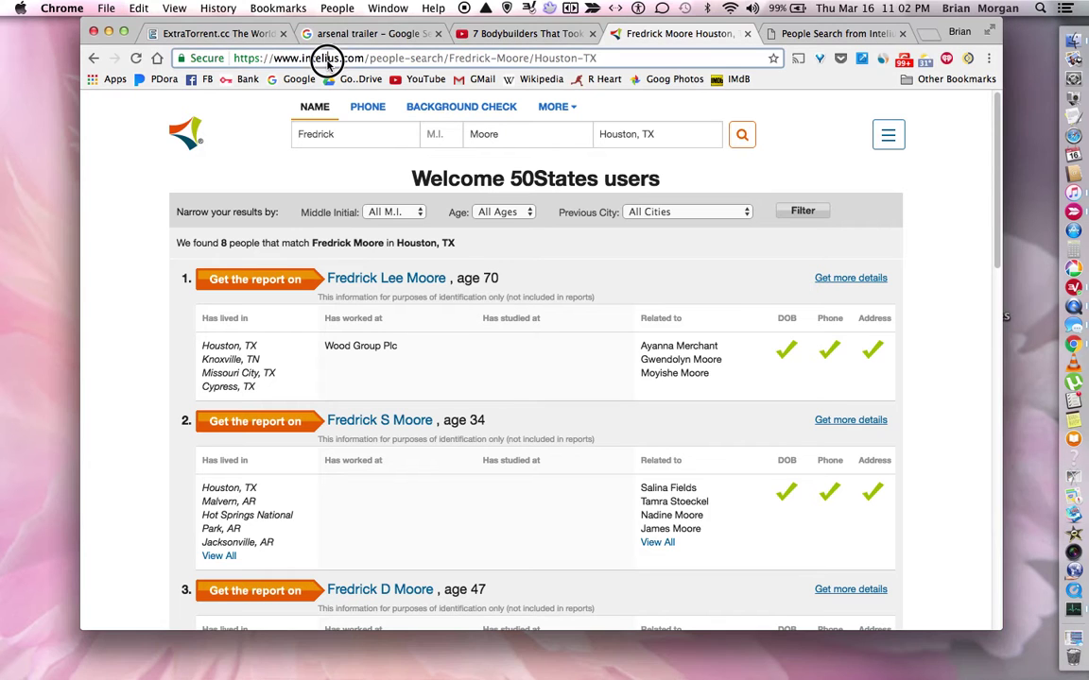
drag(328, 61, 353, 54)
click(244, 153)
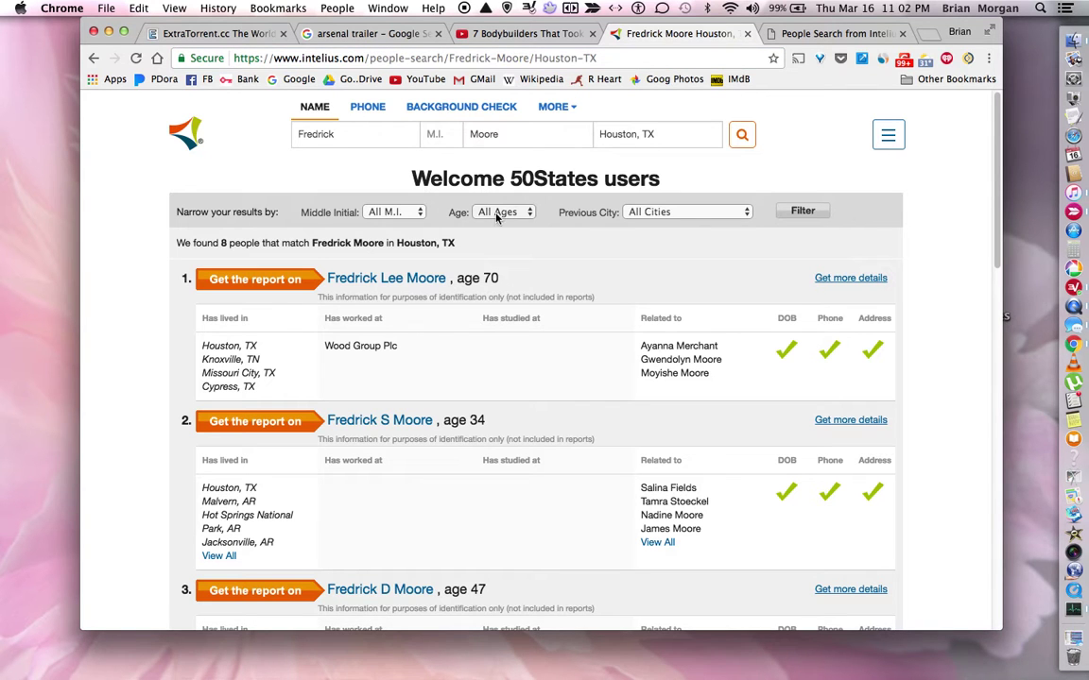
click(513, 178)
drag(513, 178, 605, 177)
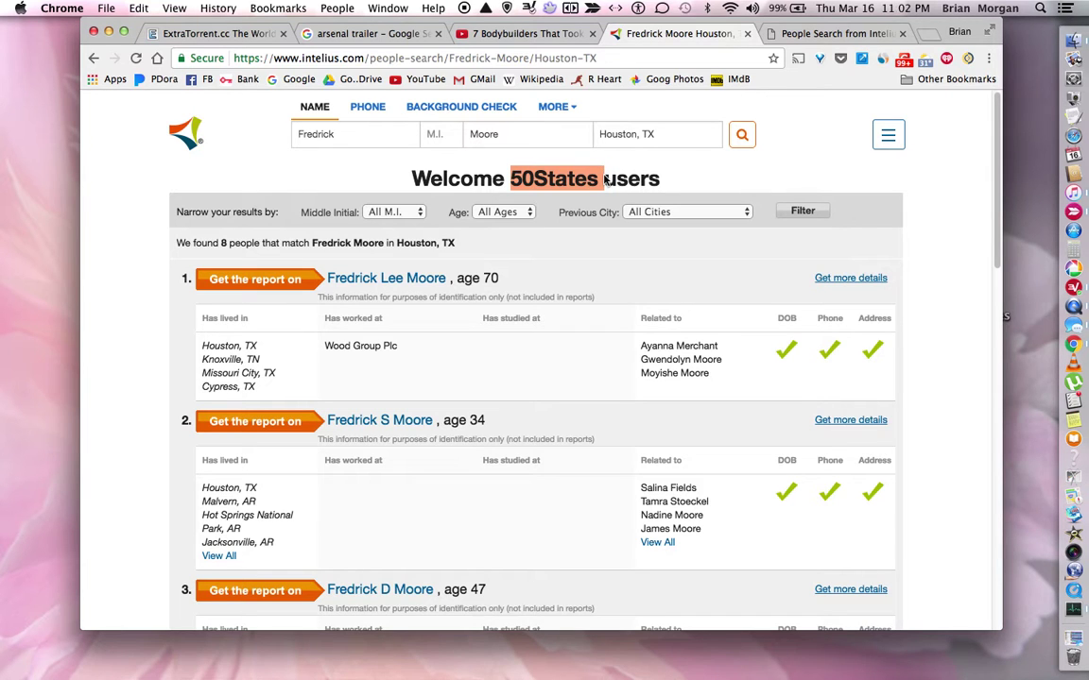
click(359, 174)
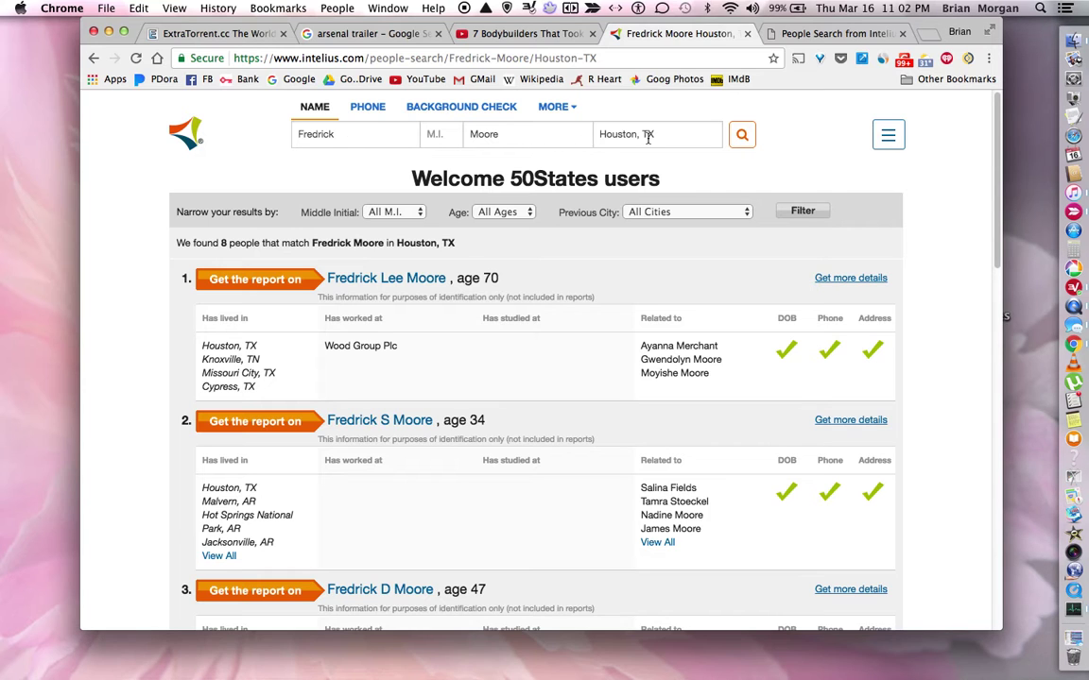
click(161, 196)
scroll(159, 189, down, 8)
scroll(159, 187, down, 6)
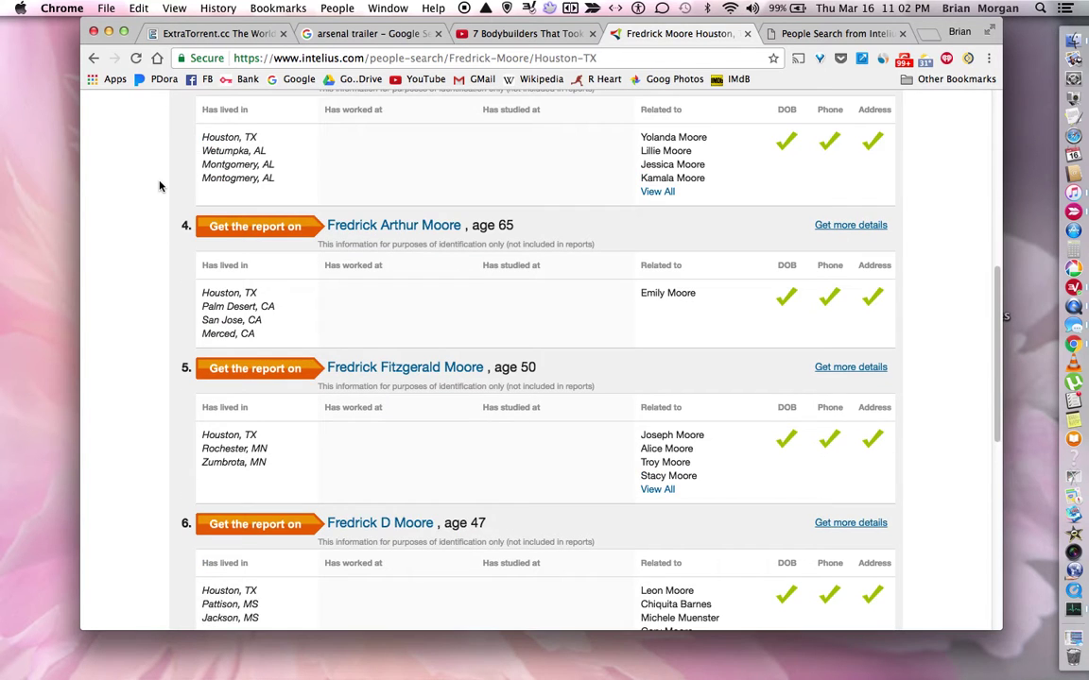
scroll(161, 186, up, 15)
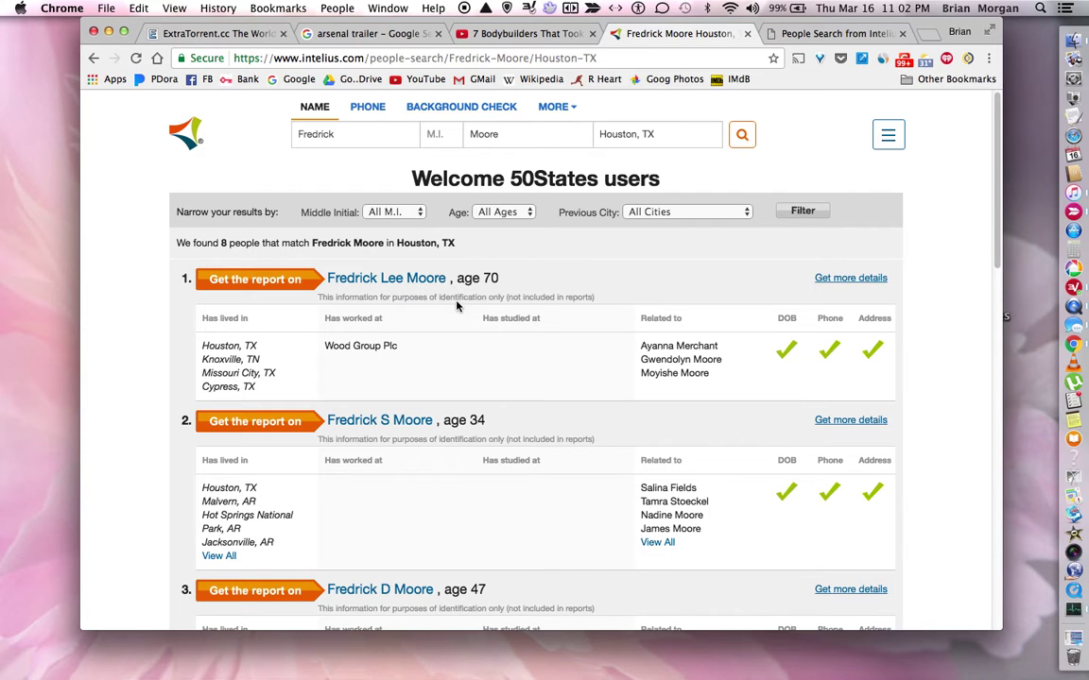
scroll(490, 328, down, 20)
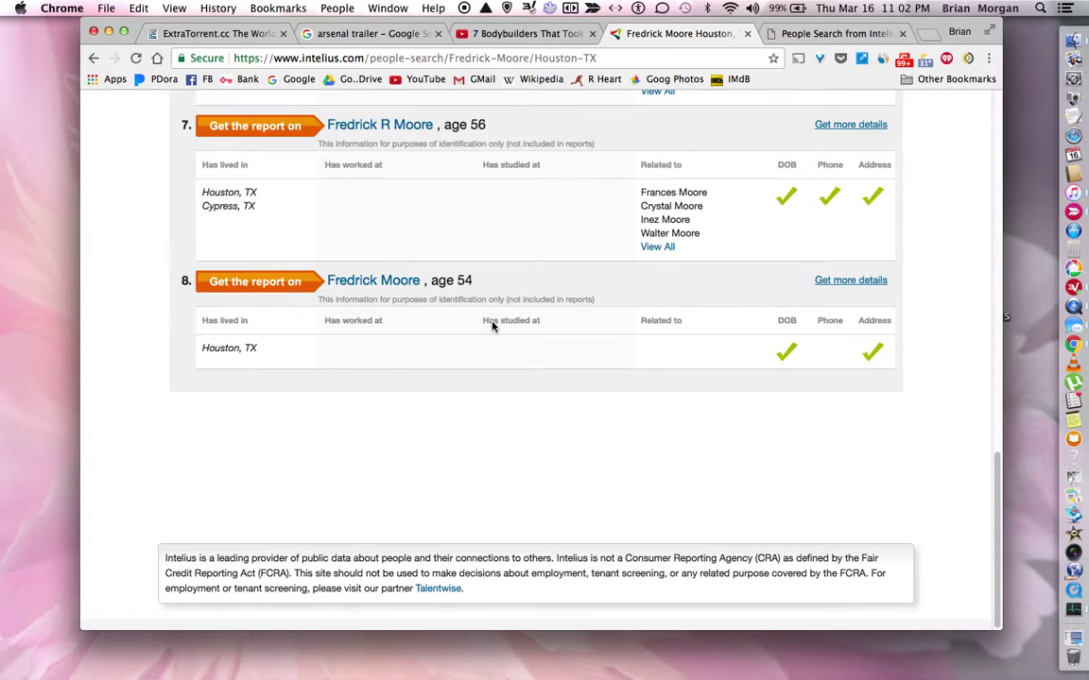
scroll(490, 326, up, 5)
scroll(490, 323, up, 10)
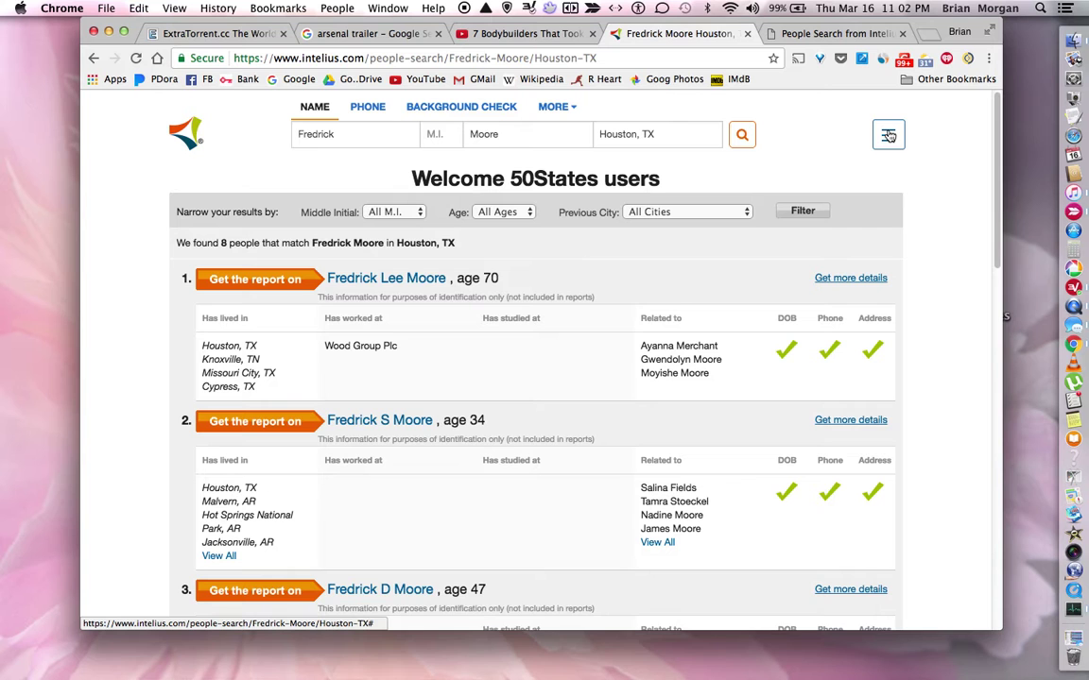
Open the site's Help and FAQs page and expand the answer on removing information from the database/reports
click(888, 135)
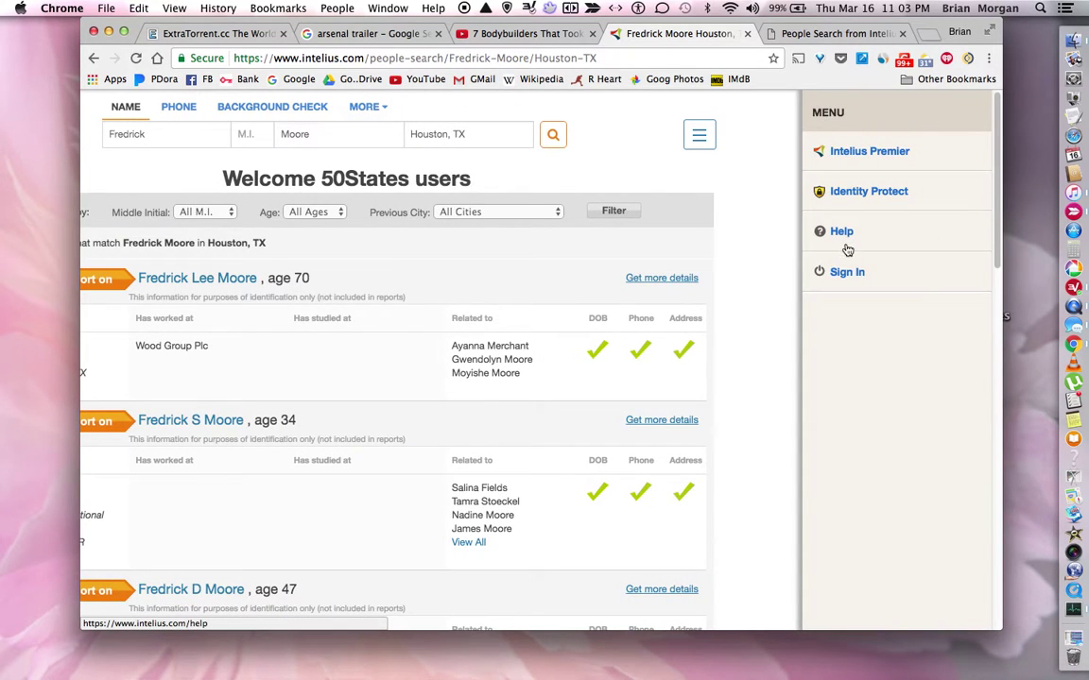
click(848, 241)
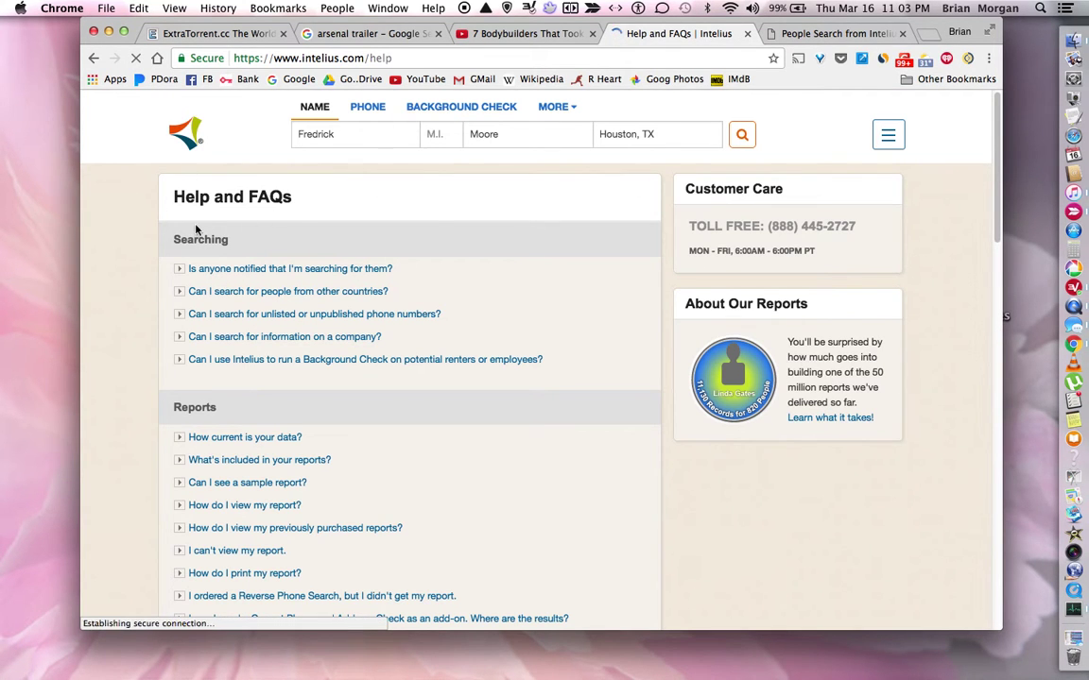
scroll(435, 217, down, 15)
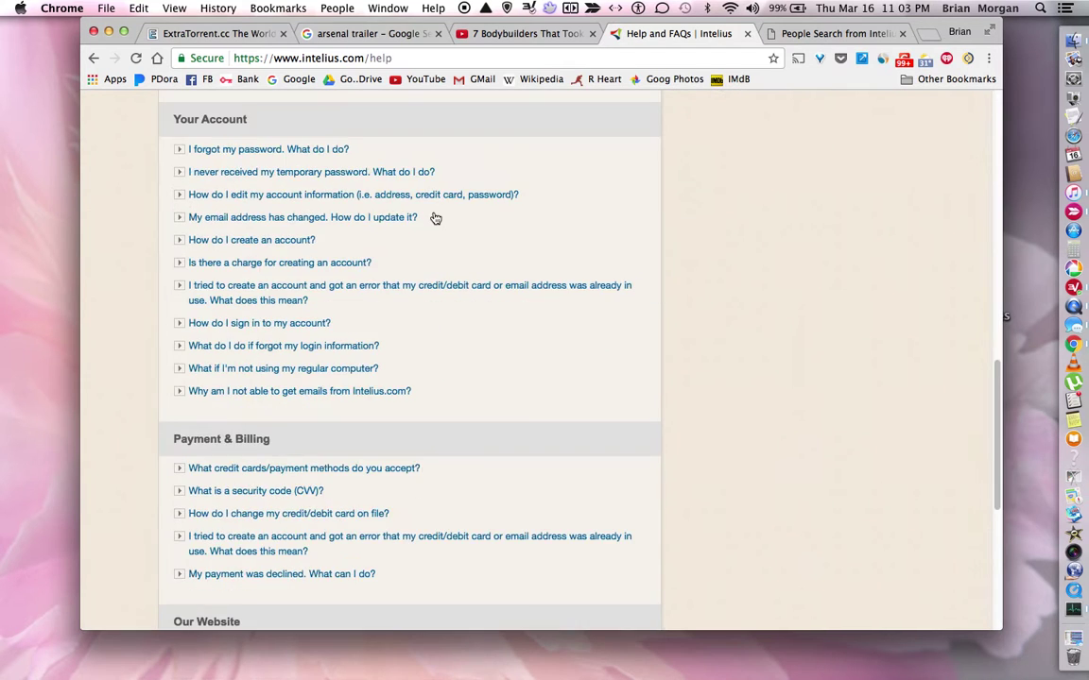
scroll(435, 217, down, 8)
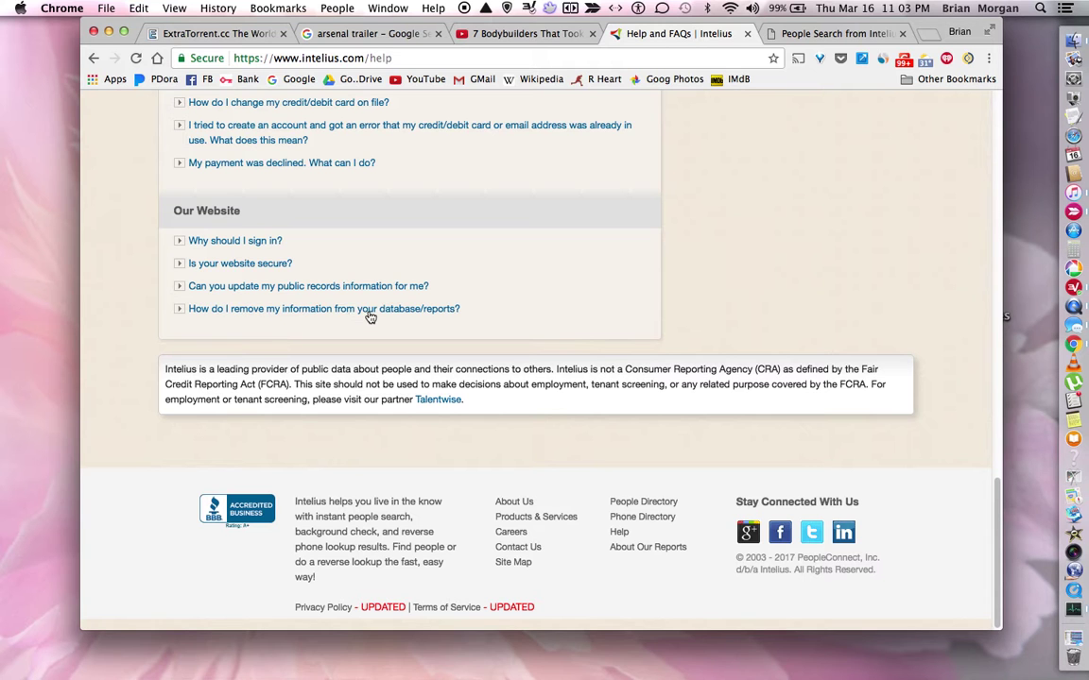
click(426, 312)
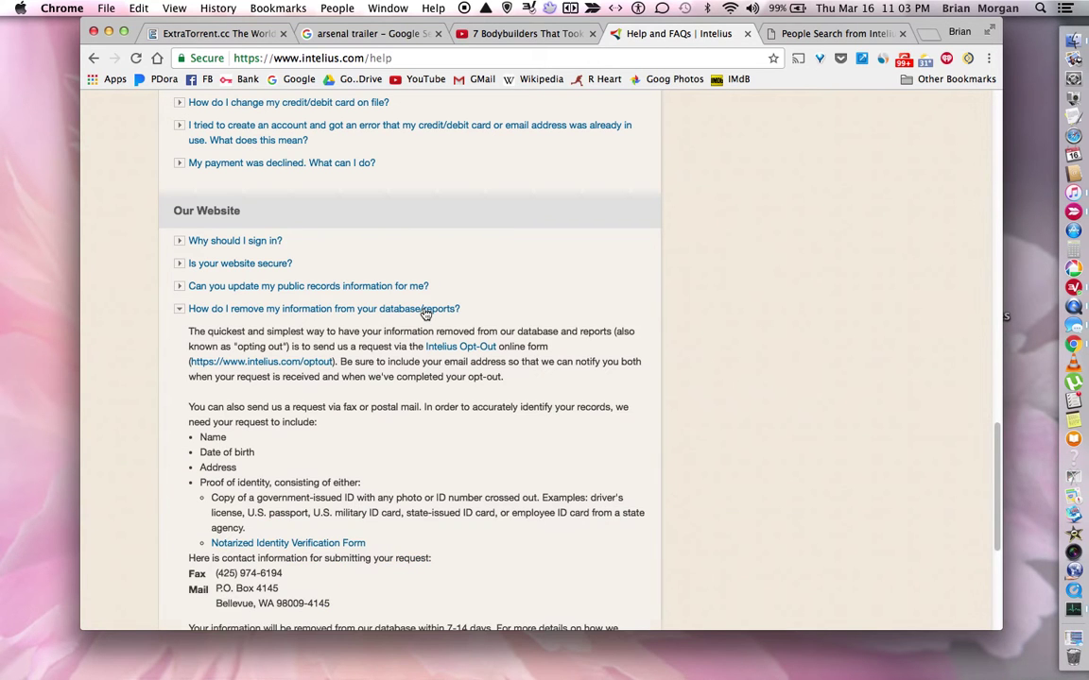
scroll(478, 288, down, 4)
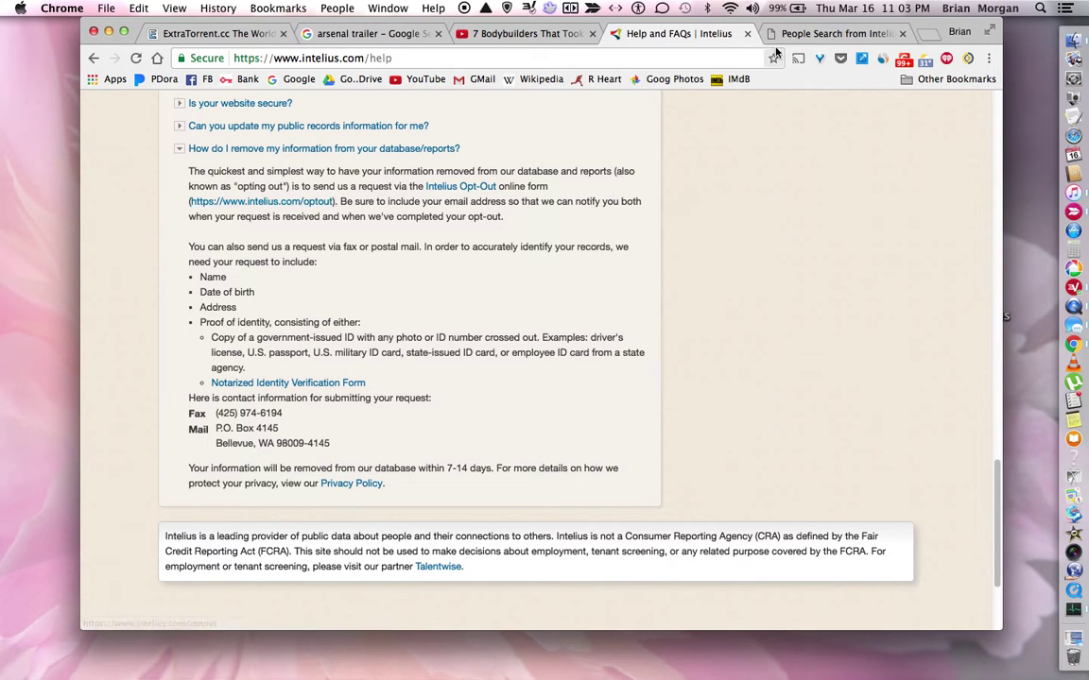
Switch to the Intelius Opt-Out page and review its identification, email address and additional information steps
click(812, 33)
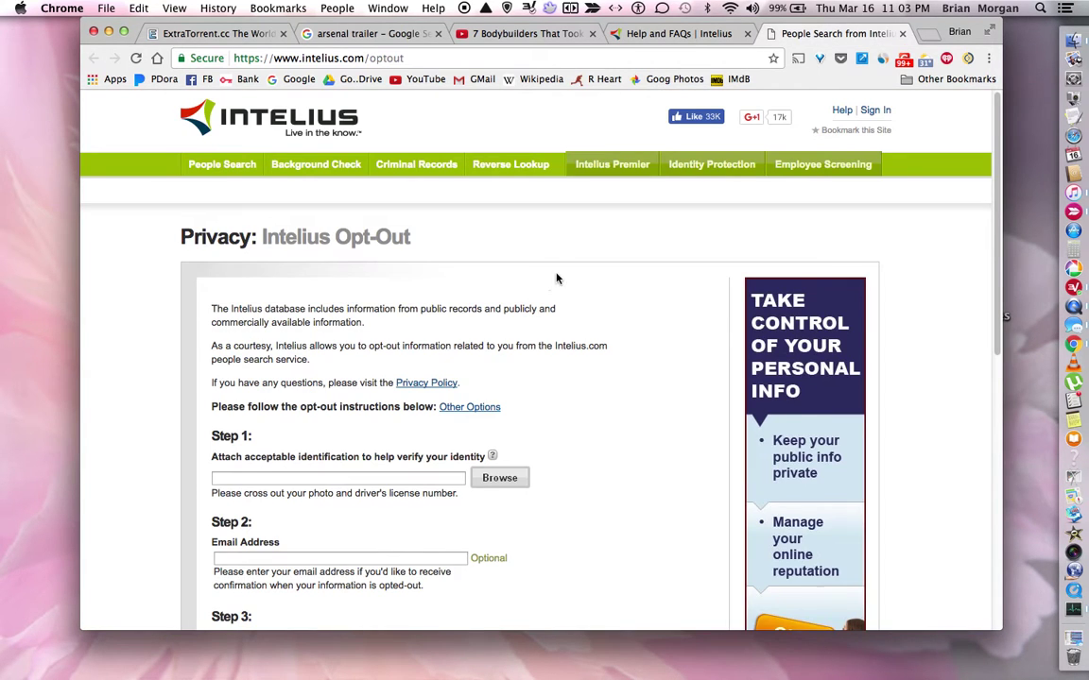
scroll(566, 276, down, 2)
scroll(565, 276, up, 2)
scroll(594, 265, down, 4)
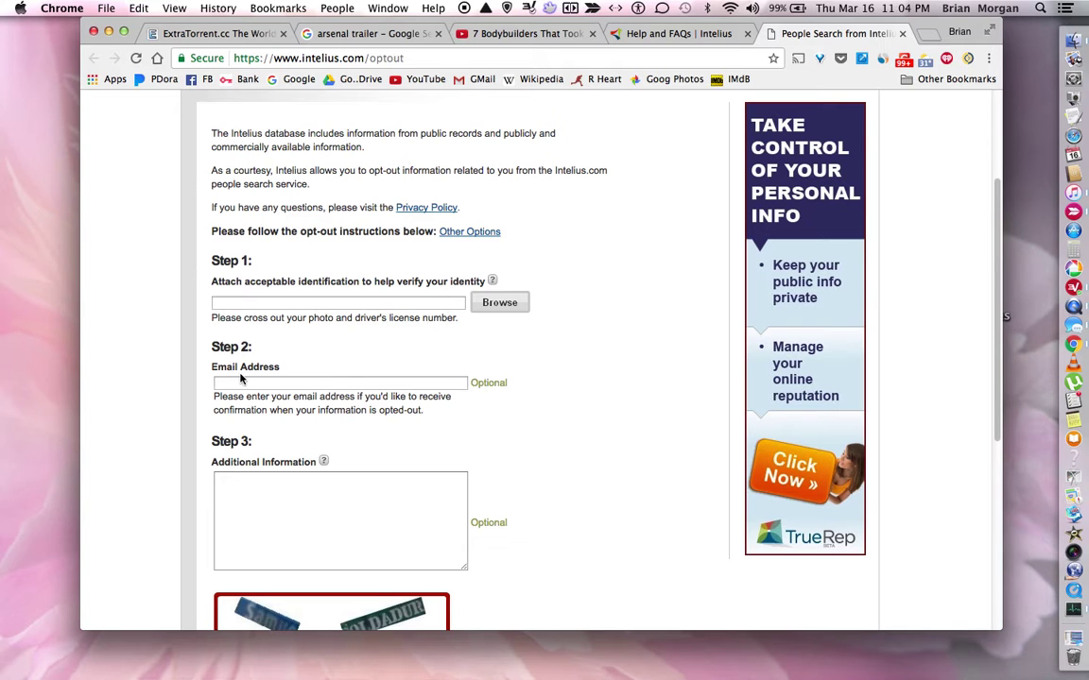
scroll(286, 380, down, 2)
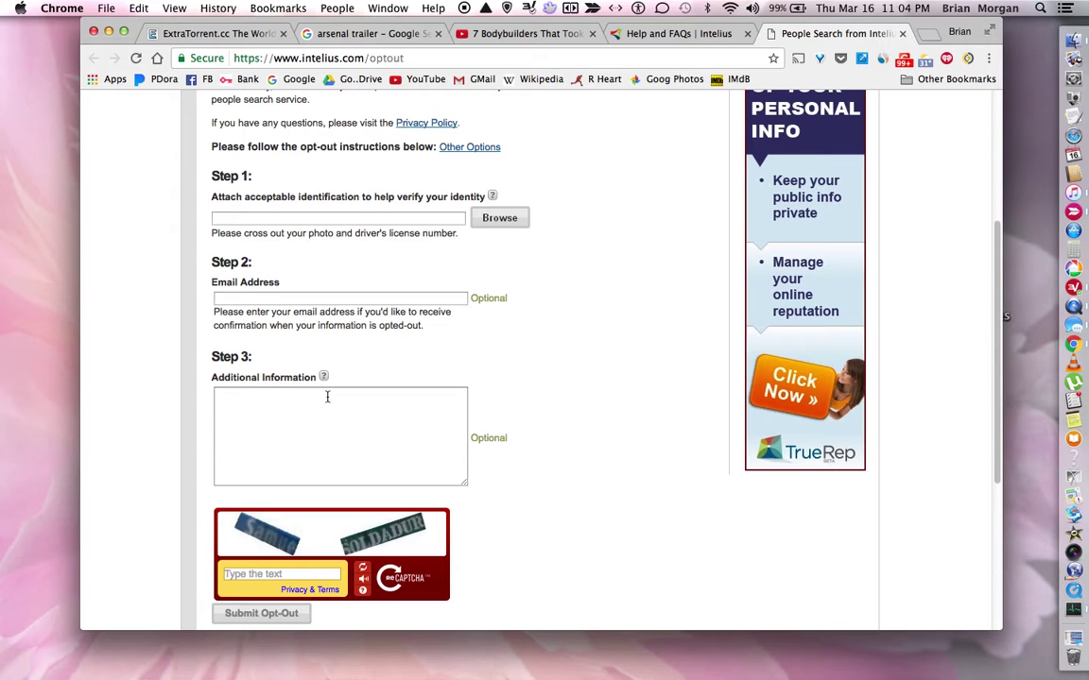
Return from the help page to the Houston, TX people-search results and copy the full web address of that page
click(659, 38)
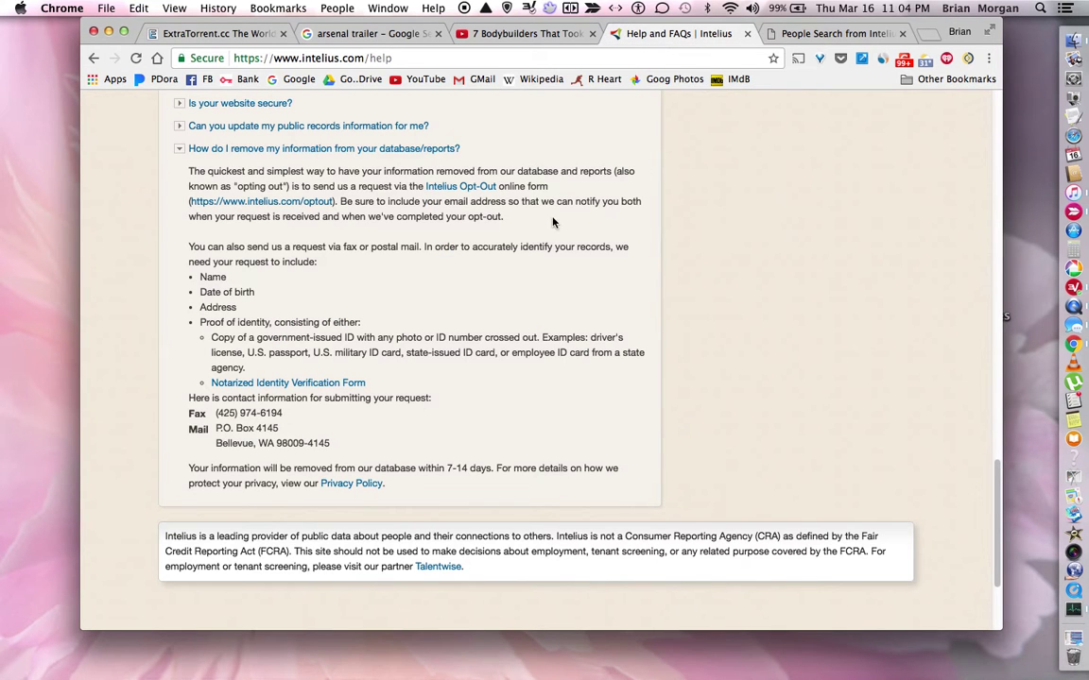
scroll(407, 227, left, 5)
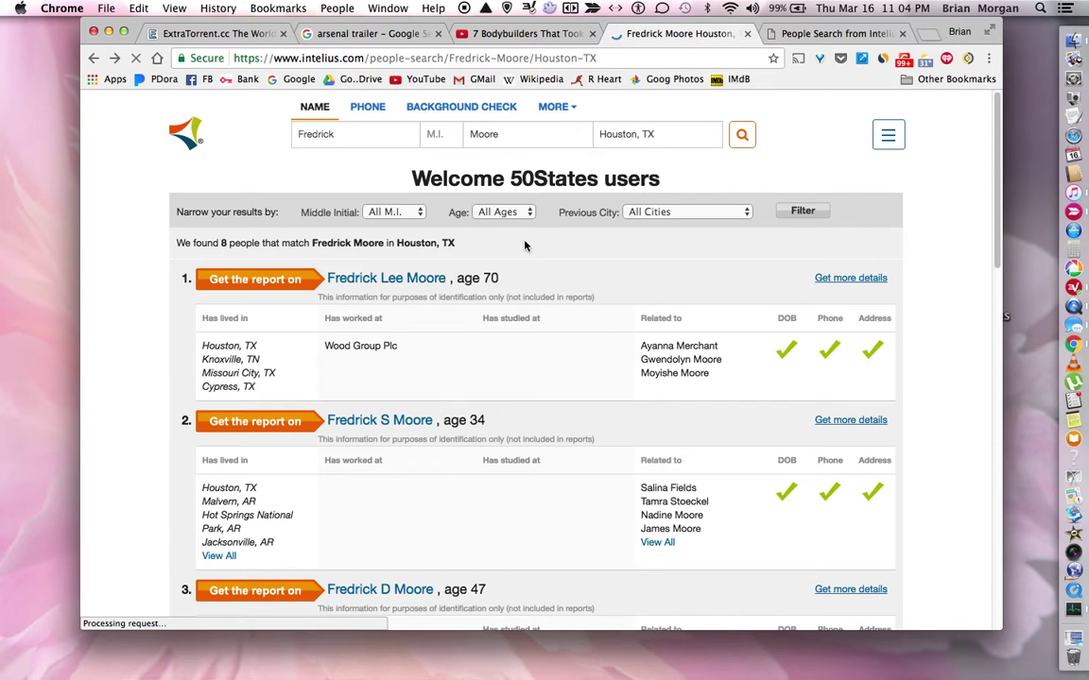
click(576, 58)
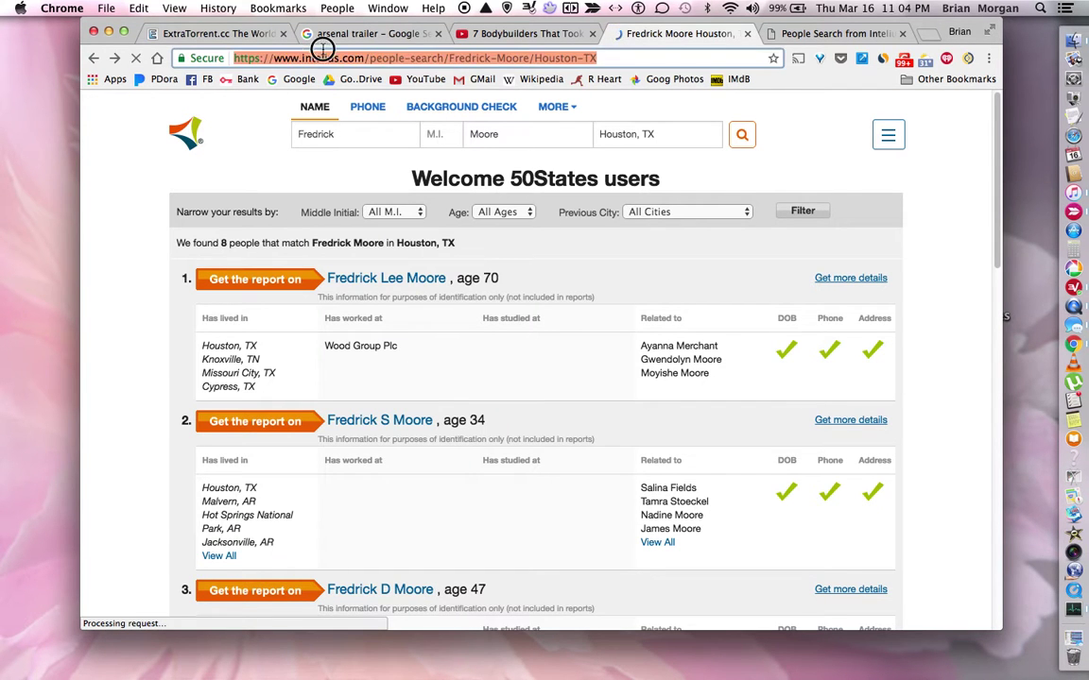
click(272, 55)
drag(570, 54, 289, 48)
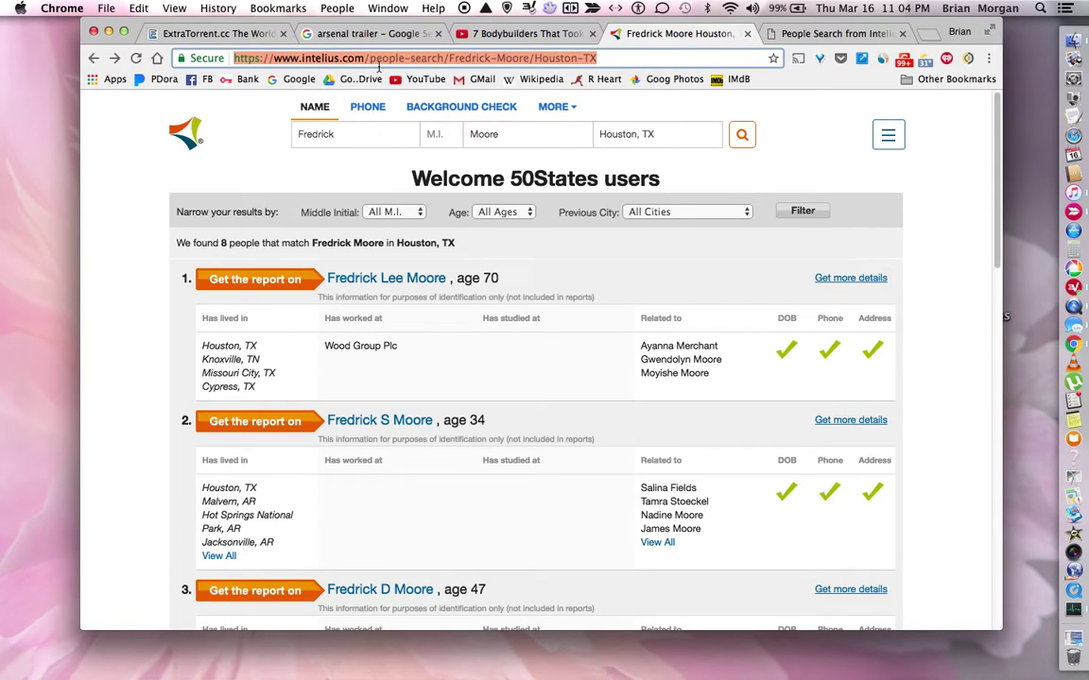
right_click(398, 57)
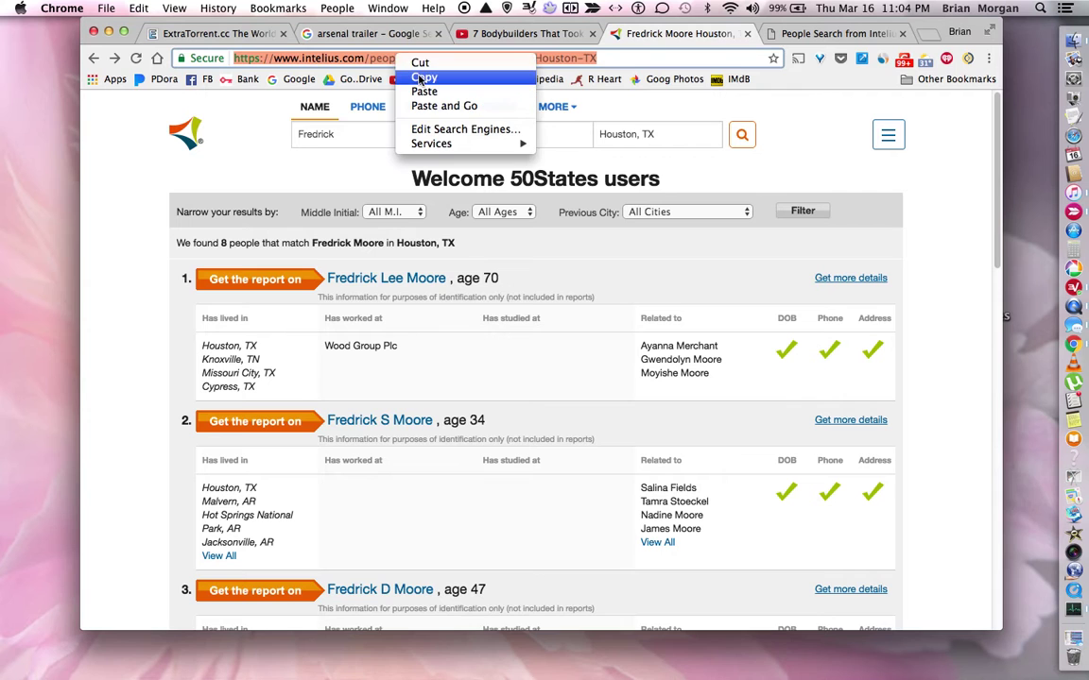
click(420, 77)
Paste the copied search results address into the Additional Information field of the Intelius Opt-Out form
click(771, 36)
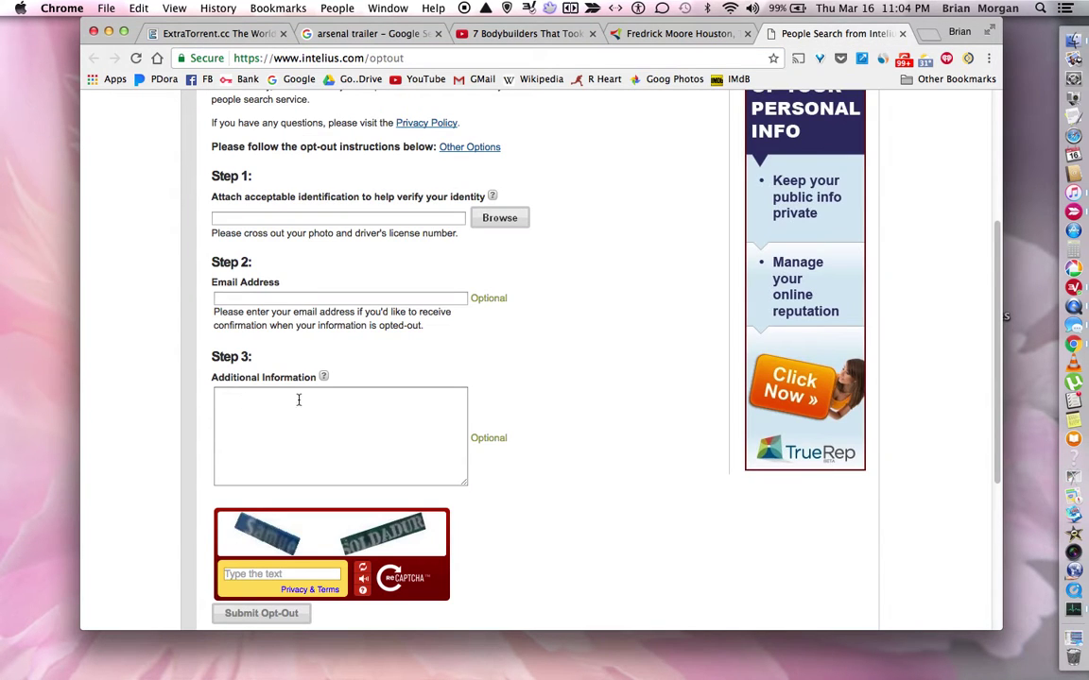
right_click(351, 406)
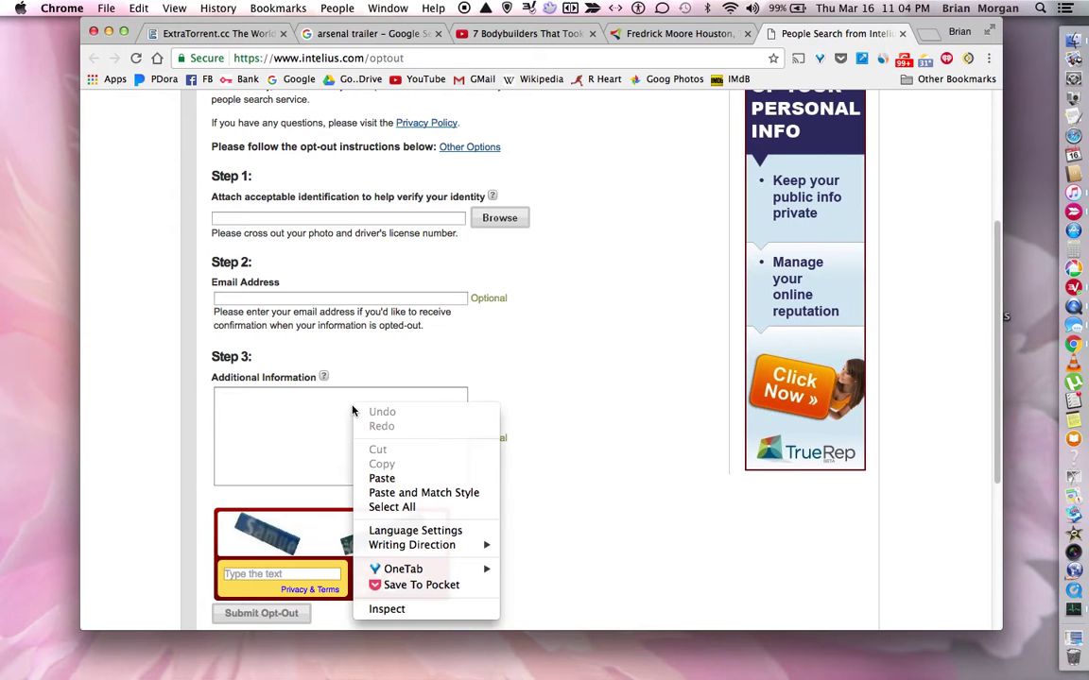
click(402, 479)
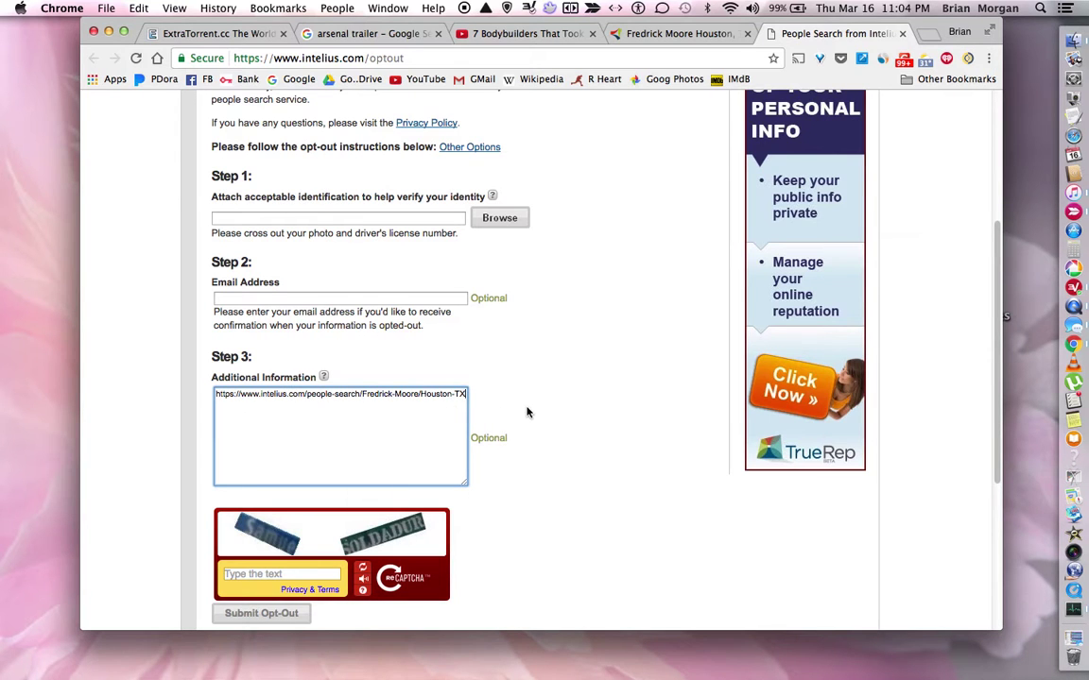
scroll(526, 416, down, 3)
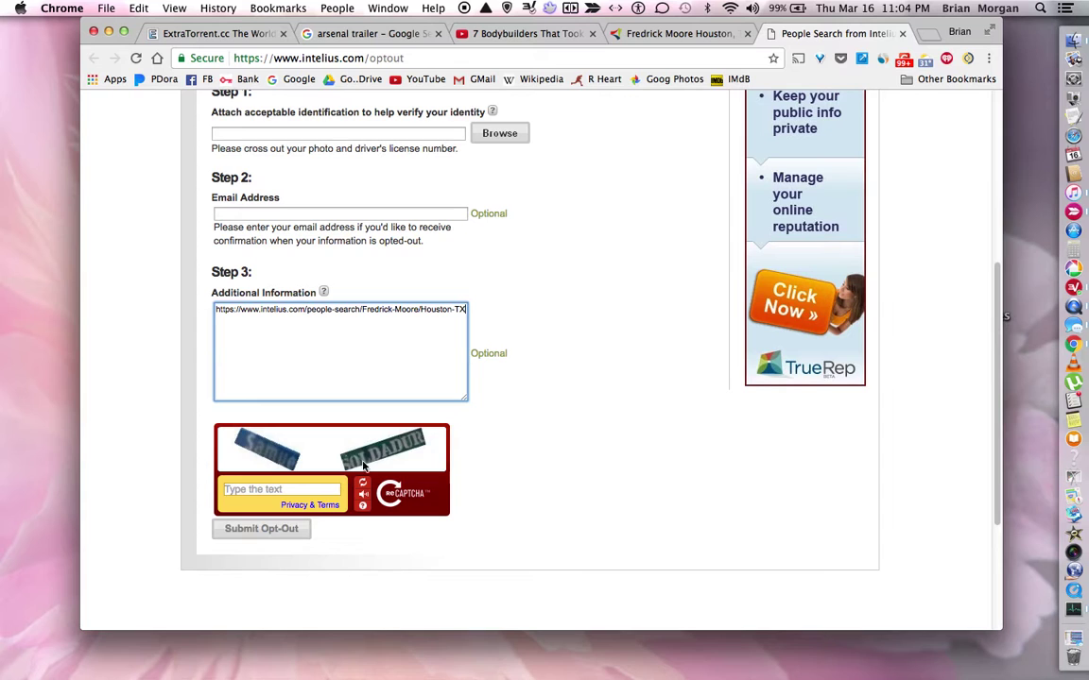